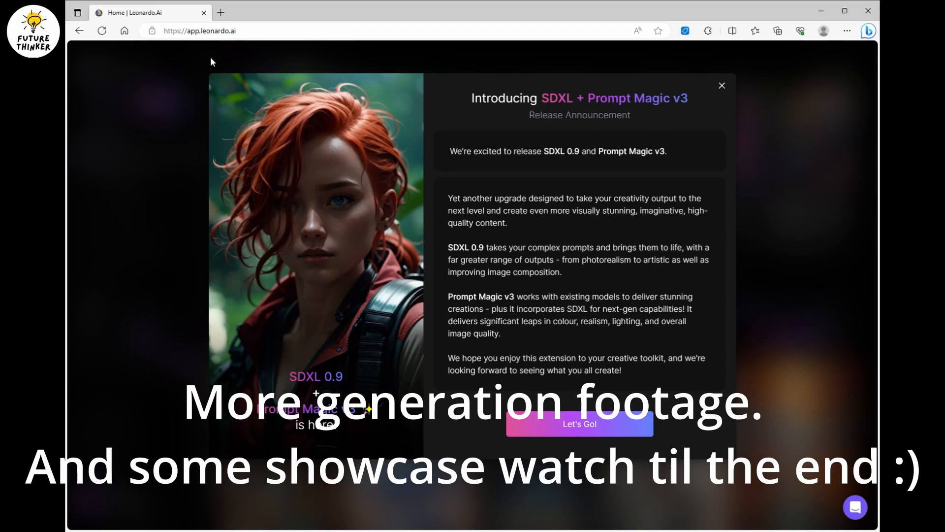
# Dismiss the release announcement and start creating a new dataset under Training & Datasets.
pyautogui.click(606, 436)
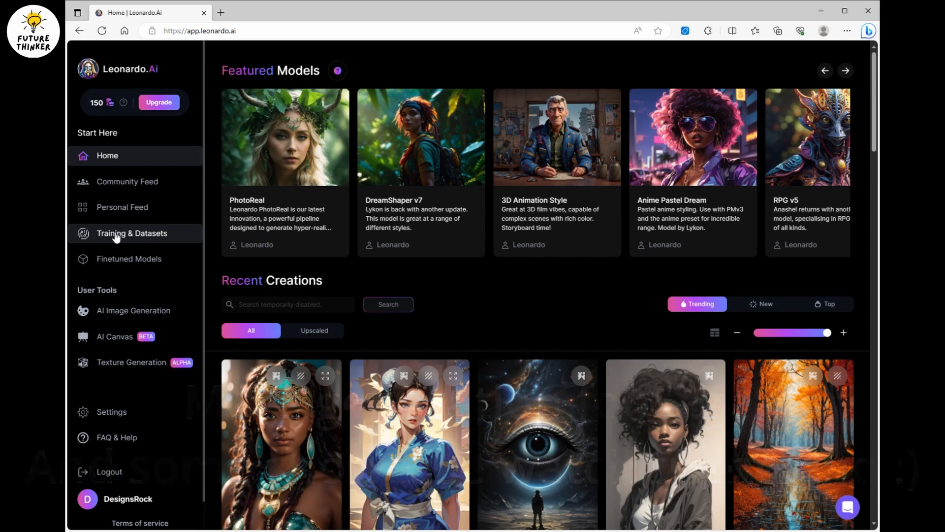
pyautogui.click(140, 158)
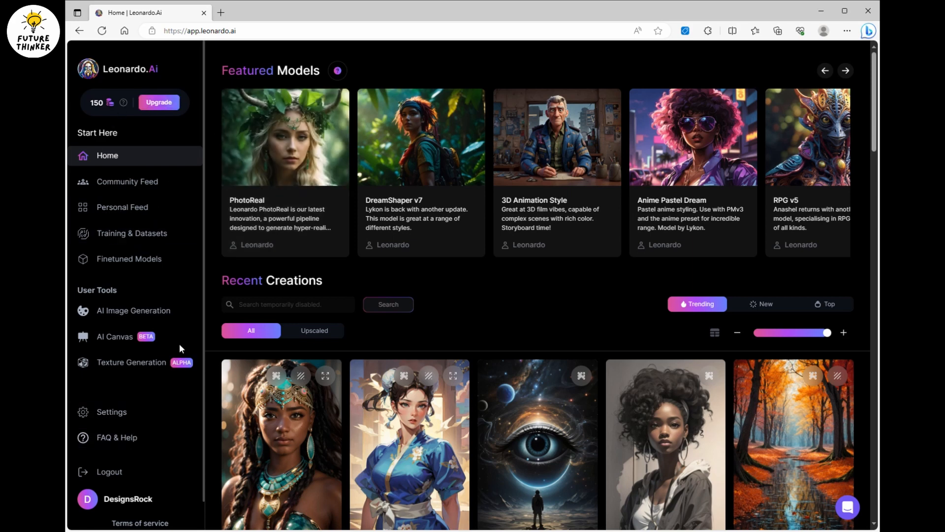
pyautogui.click(120, 234)
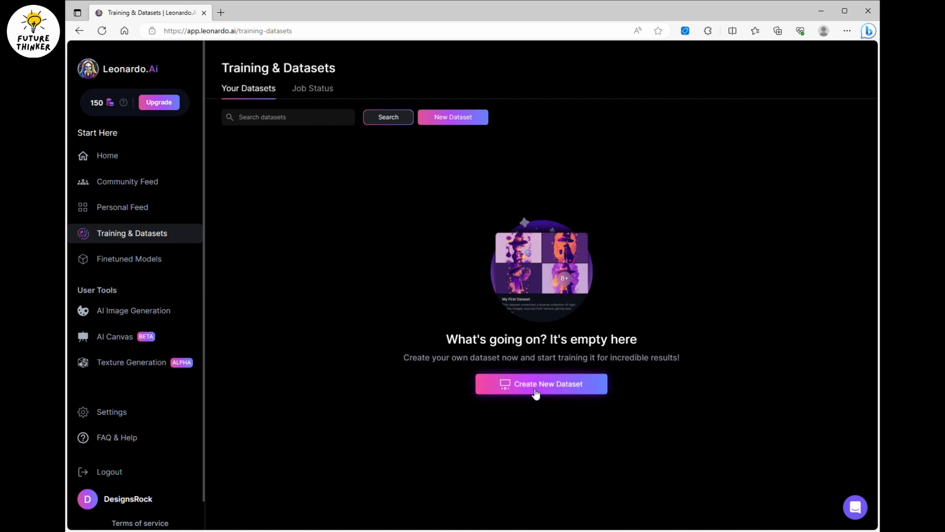
pyautogui.click(561, 388)
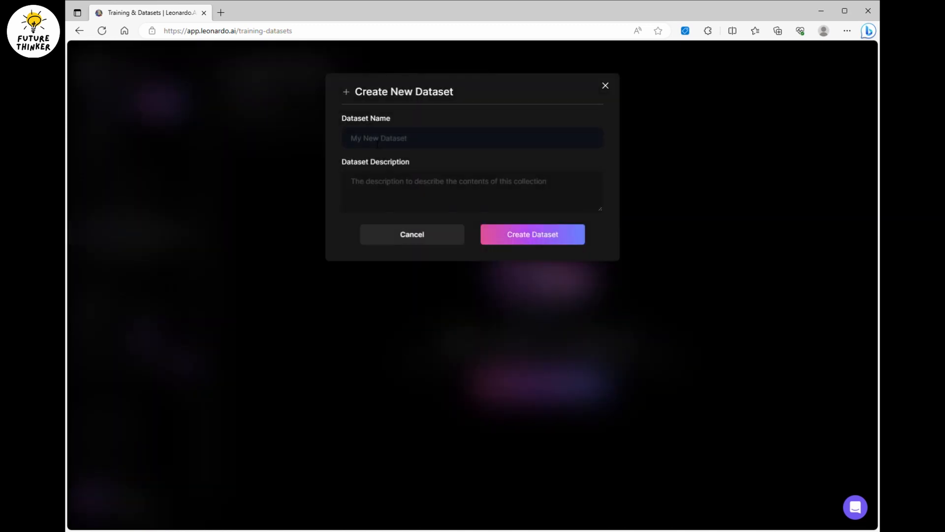
# Enter "Nancy AI Girl" as the name of the new dataset.
pyautogui.click(378, 143)
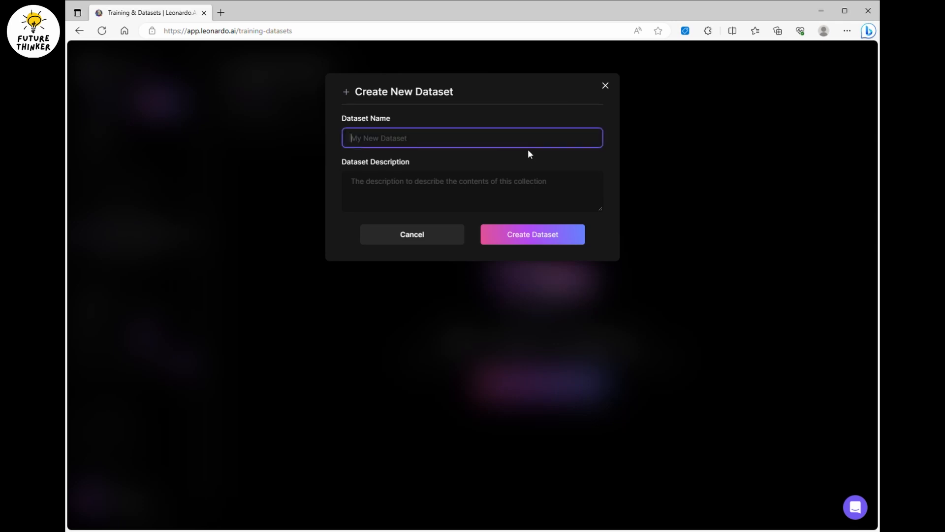
pyautogui.write('Nancy AI Girl')
pyautogui.press('Tab')
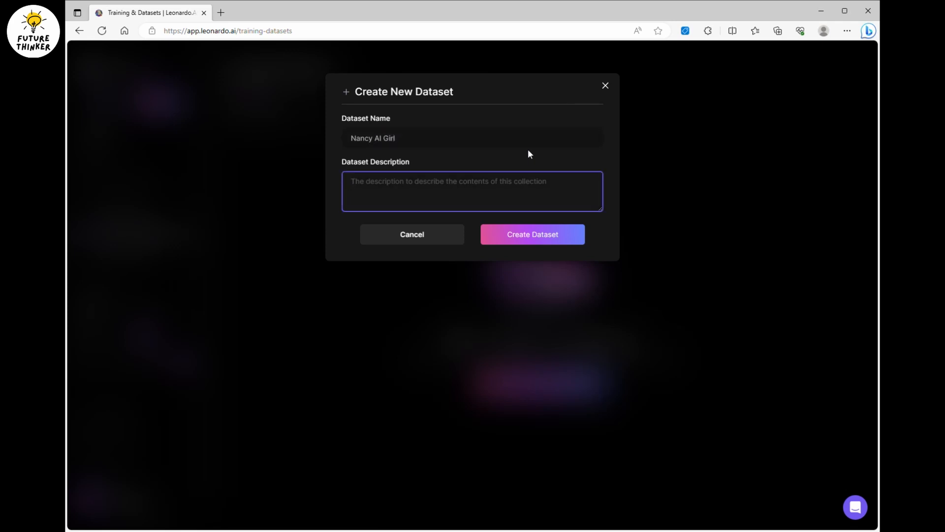
# Describe the dataset as "Nancy AI Girl created by" followed by the creator's name, and create the dataset.
pyautogui.hotkey('shift', 'Tab')
pyautogui.hotkey('ctrl', 'c')
pyautogui.click(469, 188)
pyautogui.hotkey('ctrl', 'v')
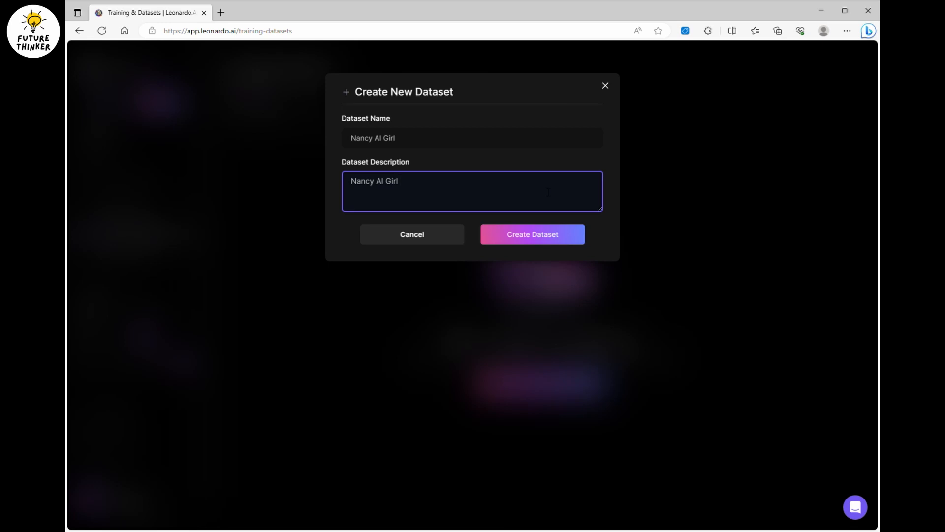
pyautogui.write('created by Benji.')
pyautogui.click(558, 241)
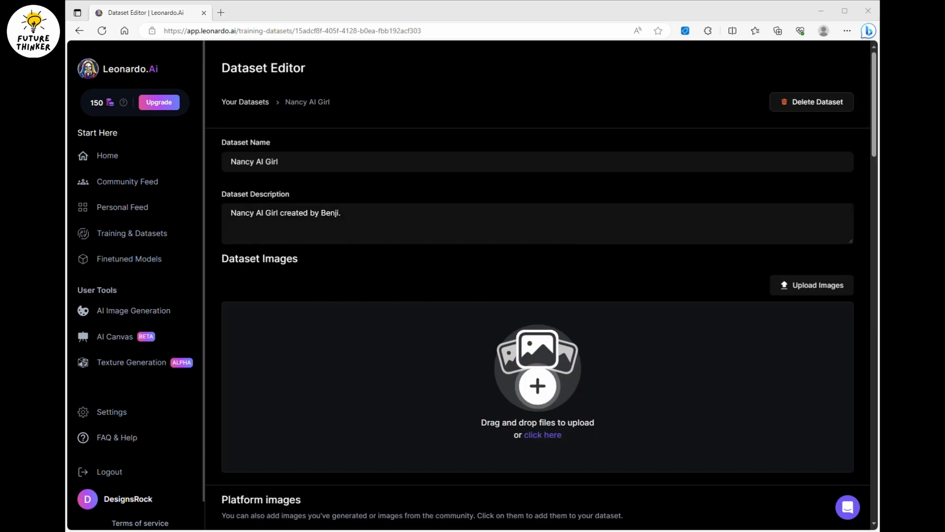
# Upload 35 portrait images of the AI girl to the dataset, staying within the 40-image limit.
pyautogui.click(606, 285)
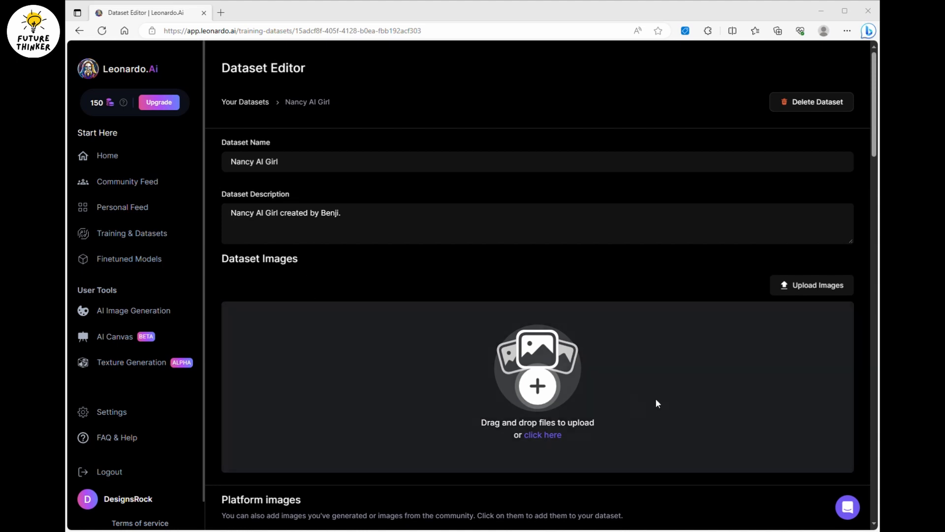
pyautogui.moveTo(656, 398); pyautogui.dragTo(656, 398)
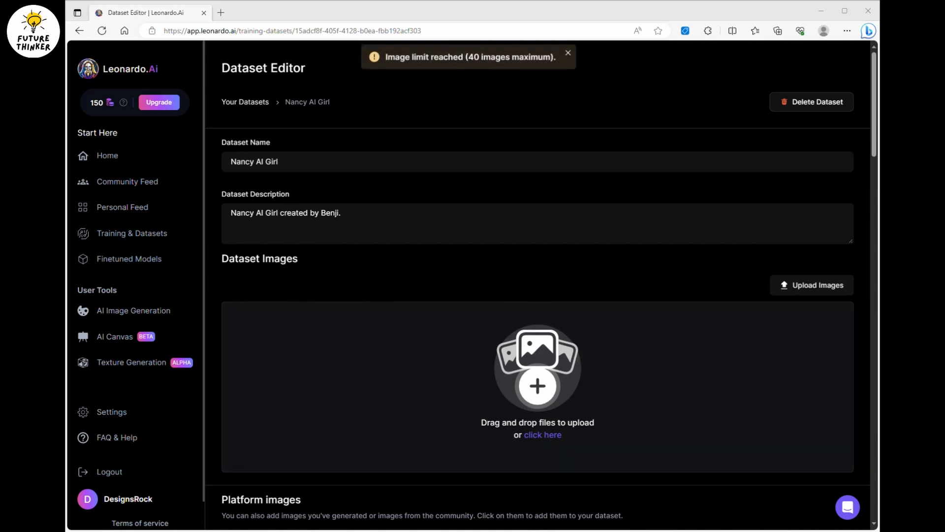
pyautogui.click(602, 8)
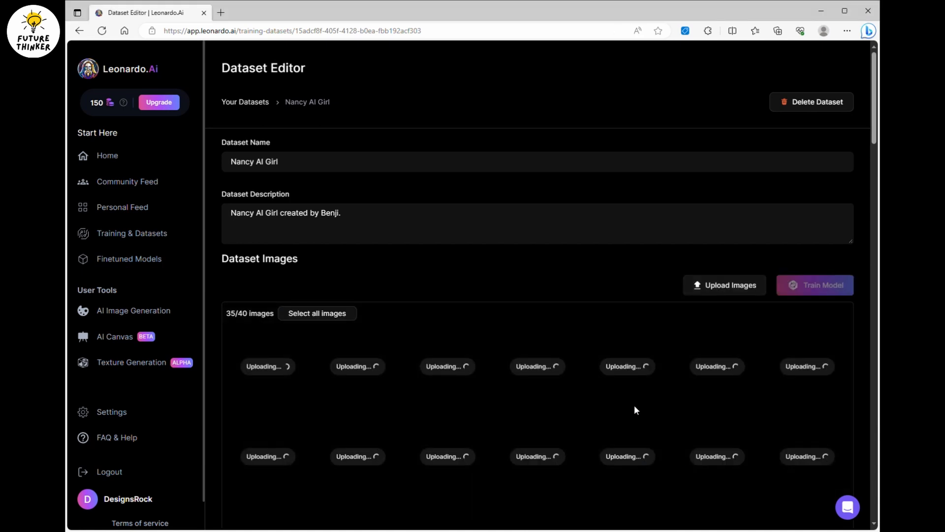
pyautogui.scroll(-5, 451, 279)
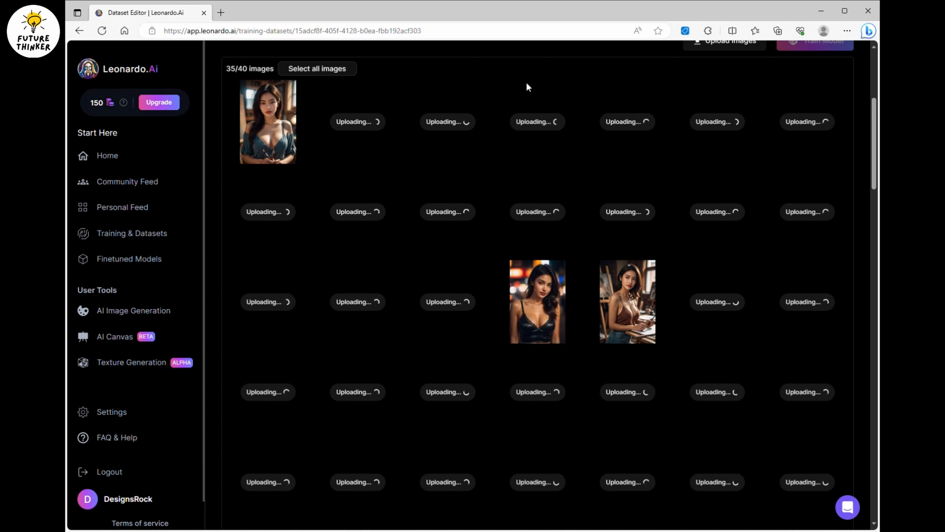
pyautogui.moveTo(875, 151); pyautogui.dragTo(875, 146)
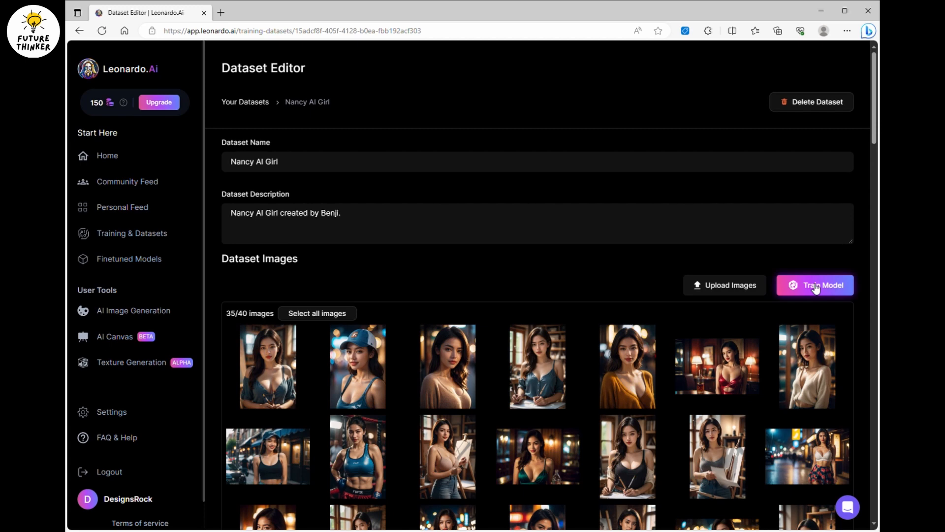
# Open the training setup for the dataset, with training resolution 512×512 and category Characters.
pyautogui.click(816, 288)
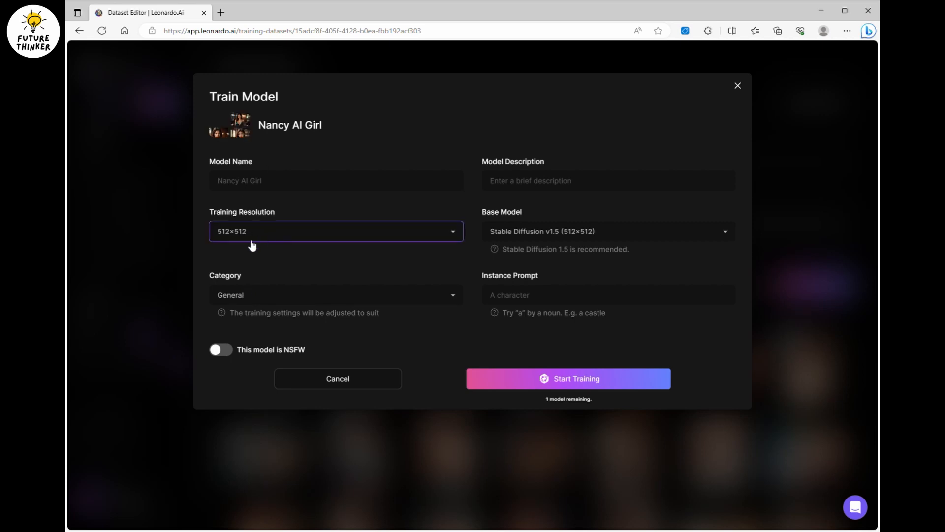
pyautogui.click(240, 259)
pyautogui.click(275, 265)
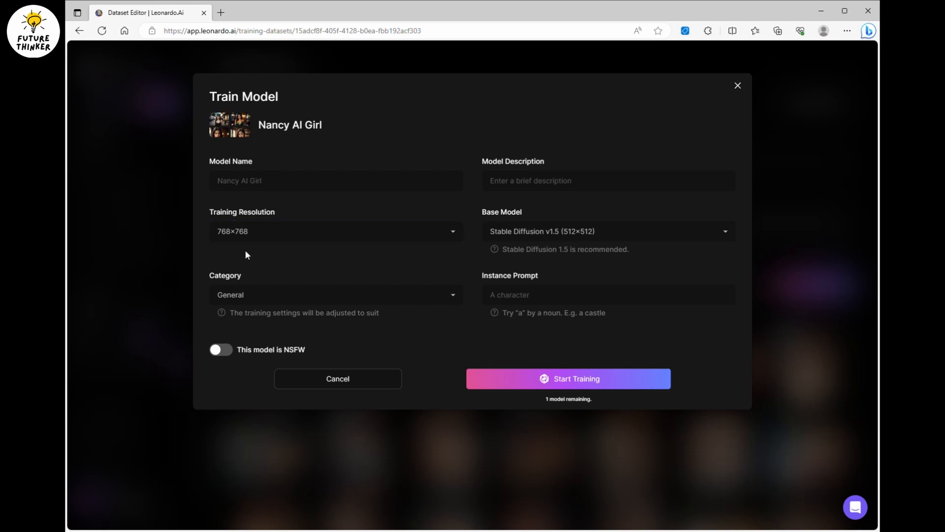
pyautogui.click(293, 234)
pyautogui.click(279, 247)
pyautogui.click(295, 267)
pyautogui.click(269, 299)
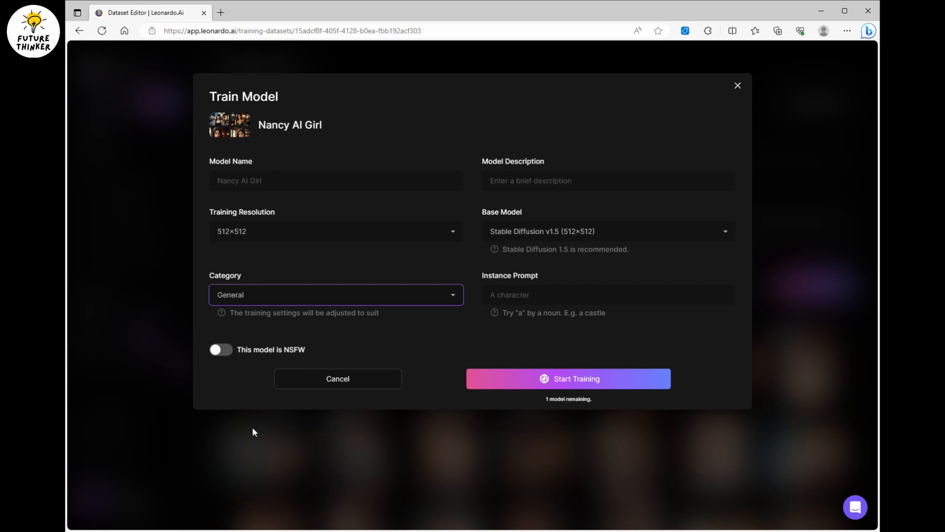
pyautogui.click(261, 332)
# Enter "AI girl model for Future Thinker thumbnail cover girl" as the model description.
pyautogui.click(592, 188)
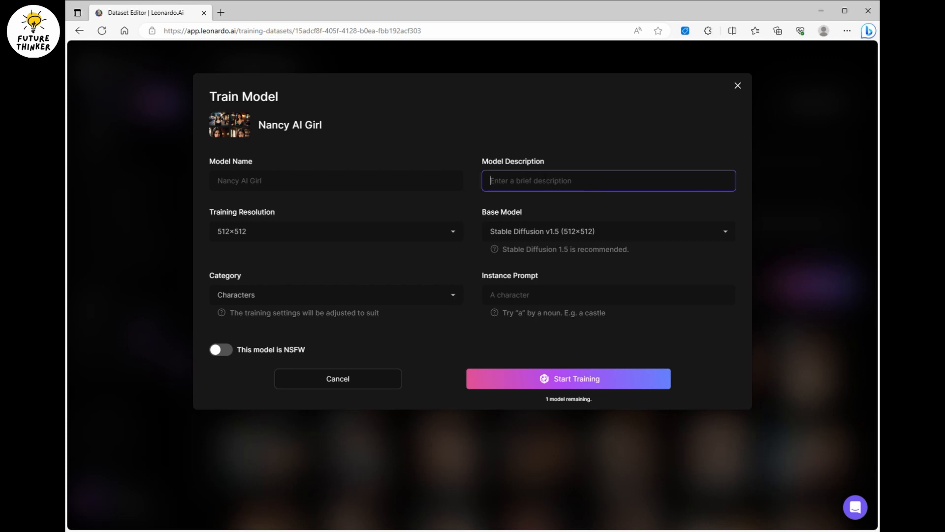
pyautogui.write('AI girls')
pyautogui.press('BackSpace')
pyautogui.press('BackSpace')
pyautogui.write('model')
pyautogui.press('BackSpace')
pyautogui.press('BackSpace')
pyautogui.write('del for Future Thinker ')
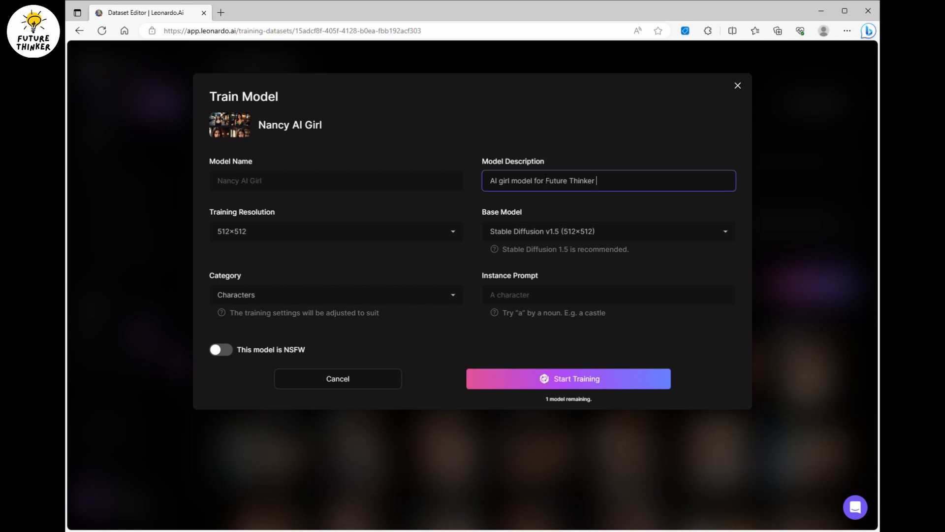
pyautogui.write('thumbnail cover girl')
pyautogui.click(627, 210)
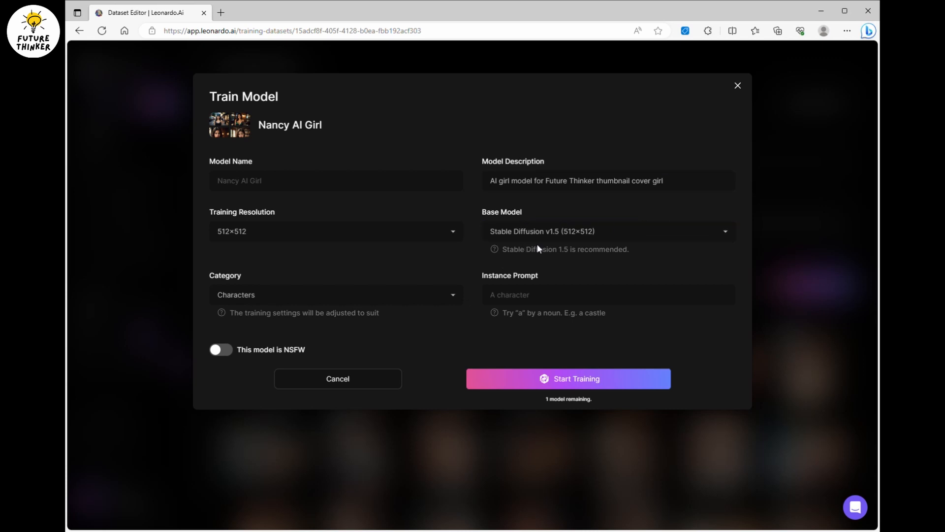
# Set the instance prompt to "nancy" and start training the model.
pyautogui.click(552, 301)
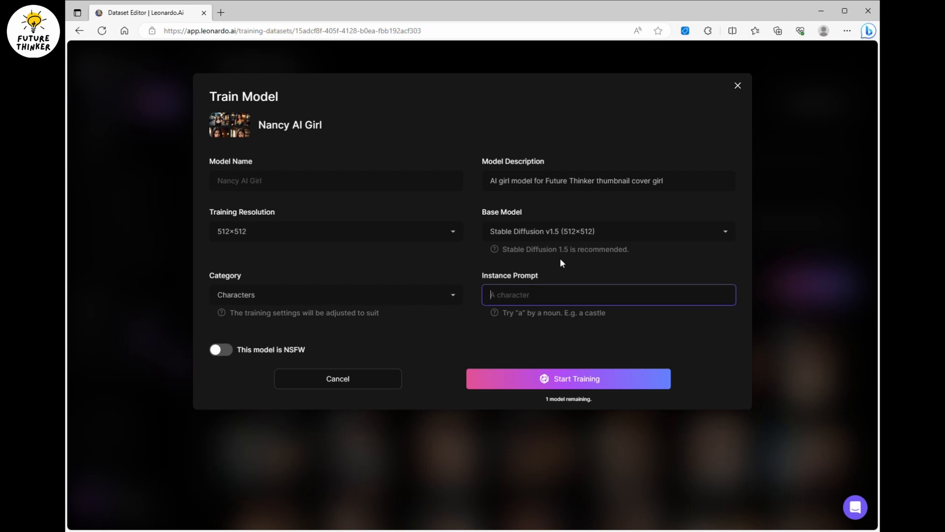
pyautogui.write('nancy')
pyautogui.click(620, 340)
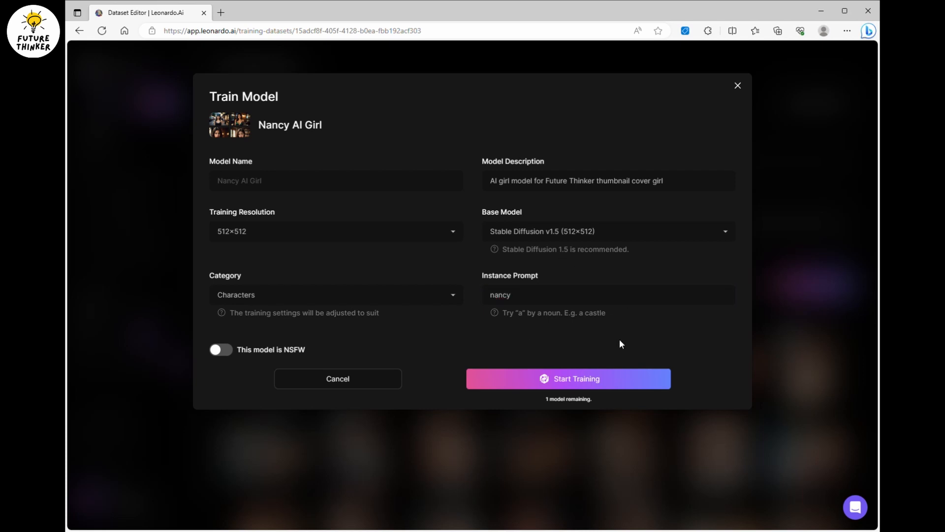
pyautogui.click(602, 301)
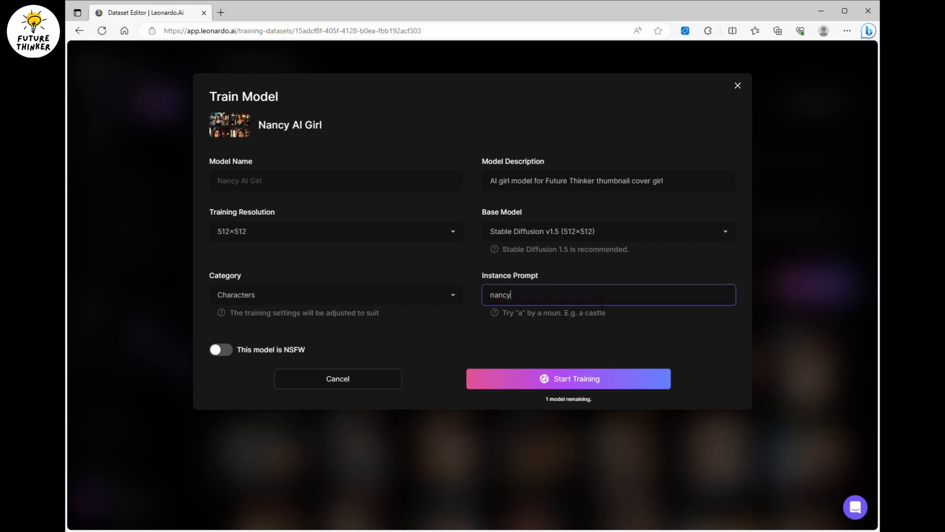
pyautogui.click(571, 379)
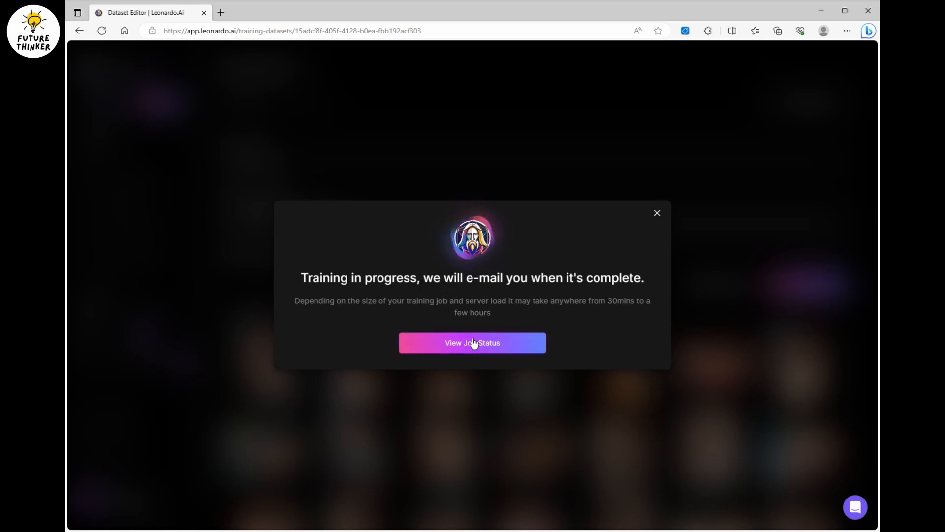
# View the job status of the Nancy AI Girl training and check its job details.
pyautogui.click(520, 352)
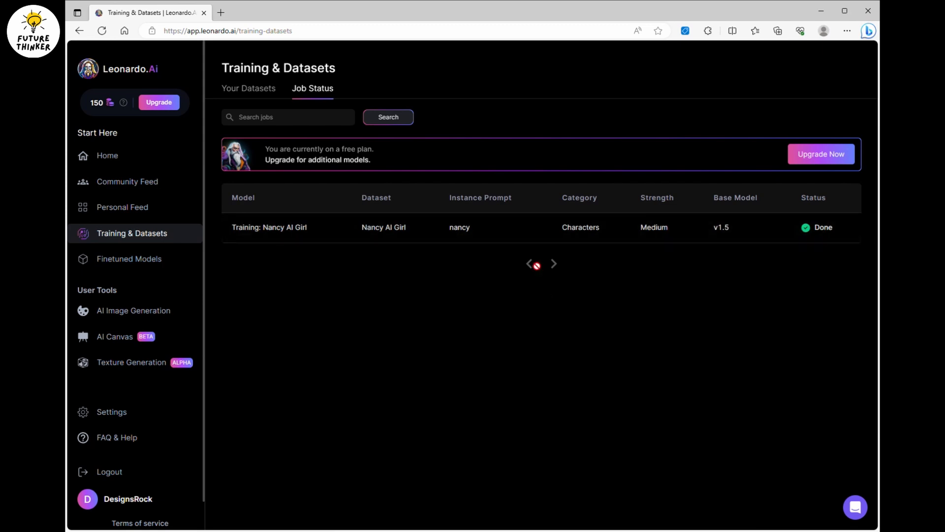
pyautogui.click(489, 235)
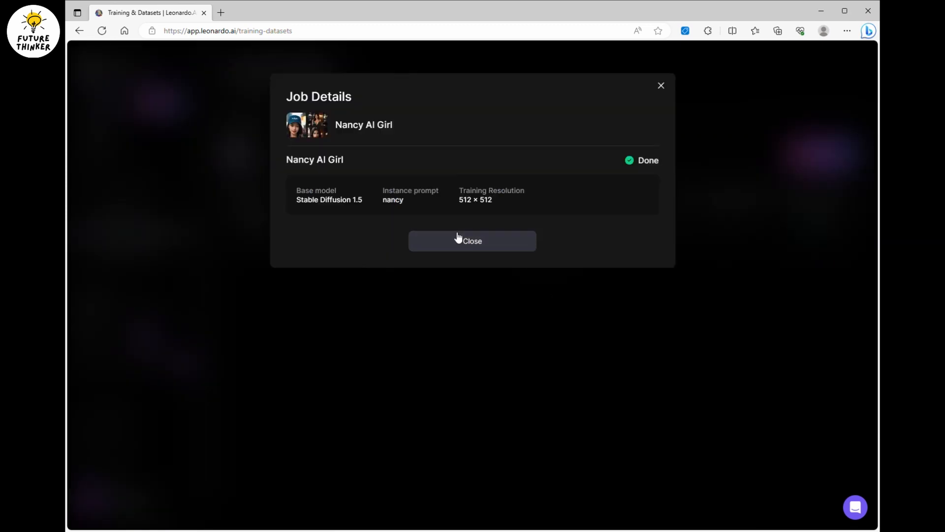
pyautogui.click(513, 248)
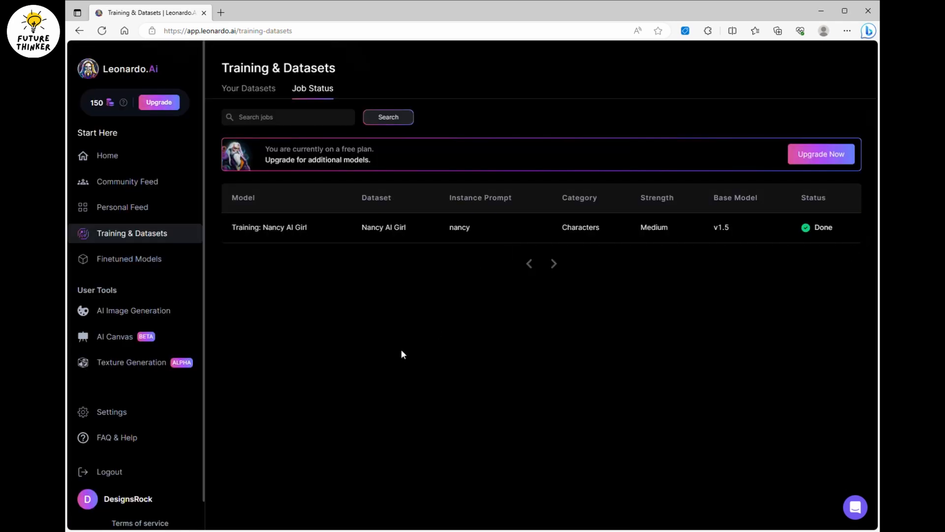
# Open the Nancy AI Girl dataset in the Dataset Editor and look through its images.
pyautogui.click(259, 90)
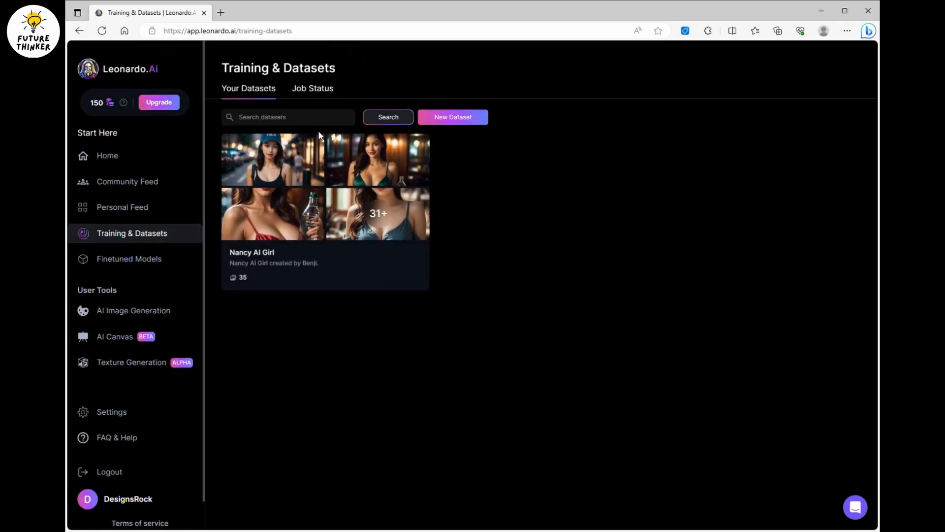
pyautogui.moveTo(338, 186)
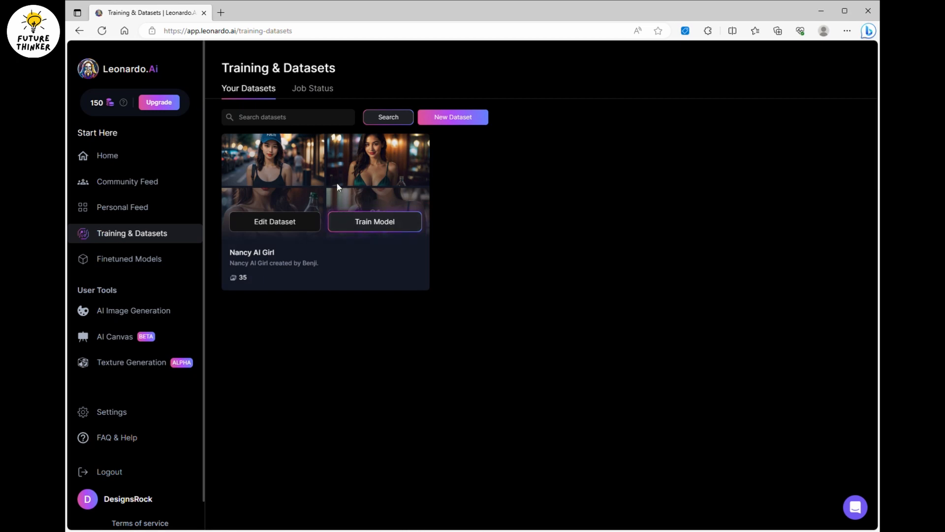
pyautogui.click(289, 221)
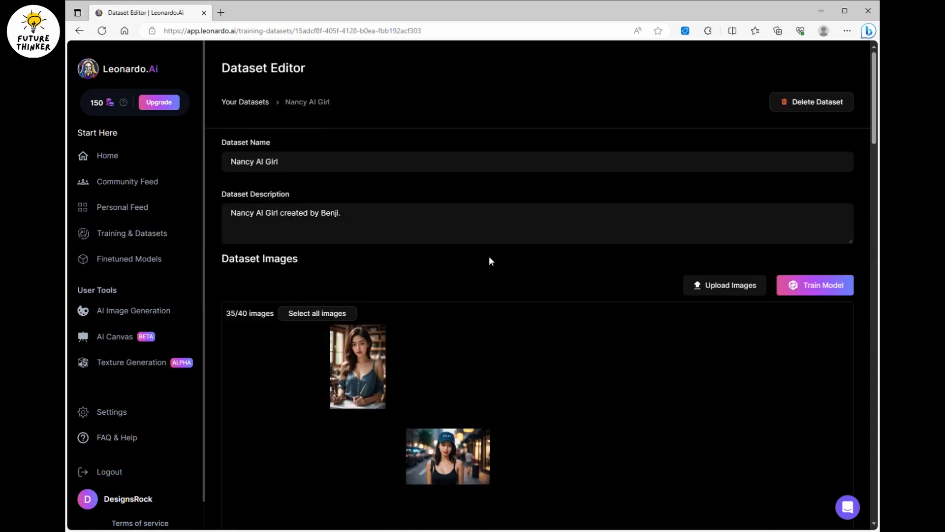
pyautogui.scroll(-8, 489, 257)
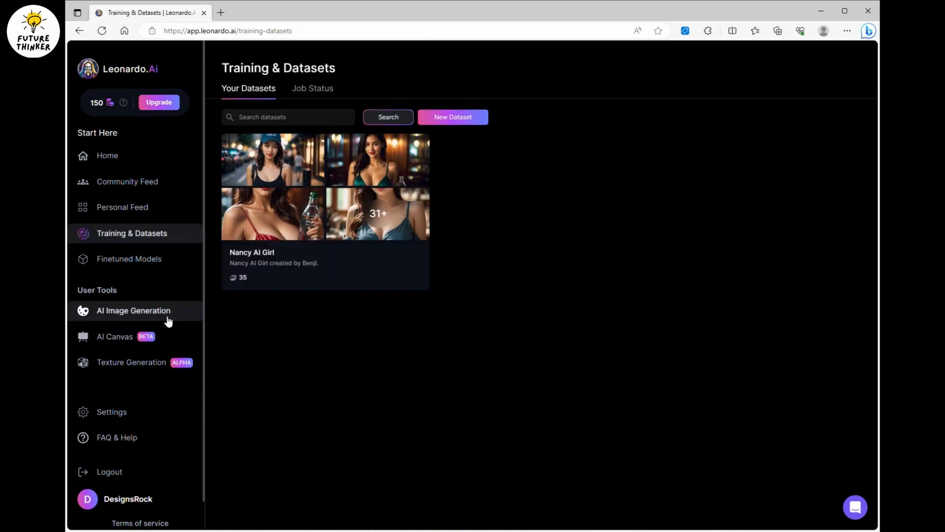
# Browse the trending recent creations on the home page and open one of the images.
pyautogui.click(125, 158)
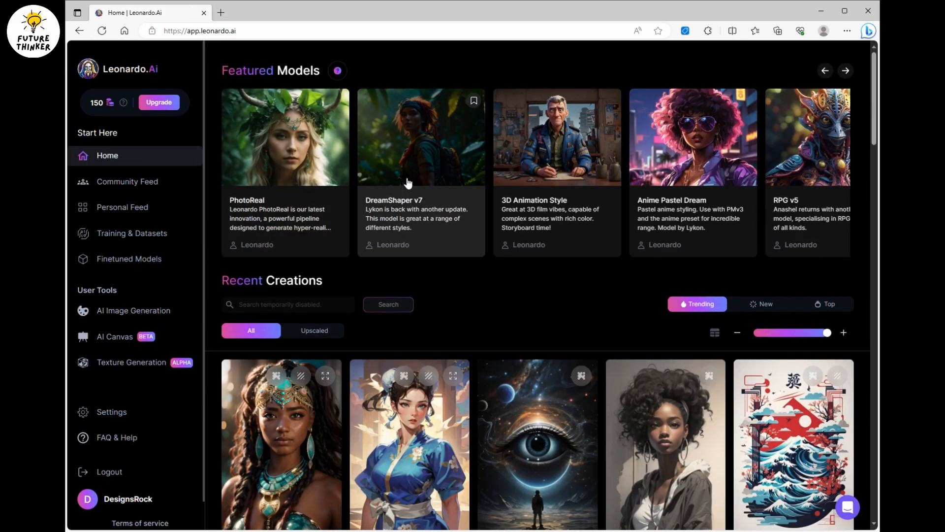
pyautogui.scroll(-5, 408, 183)
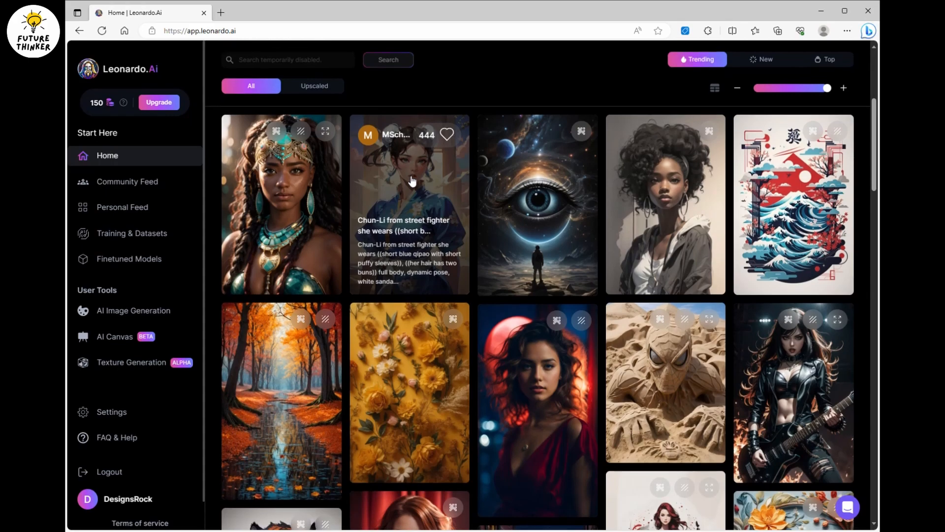
pyautogui.scroll(-5, 415, 182)
pyautogui.scroll(5, 530, 169)
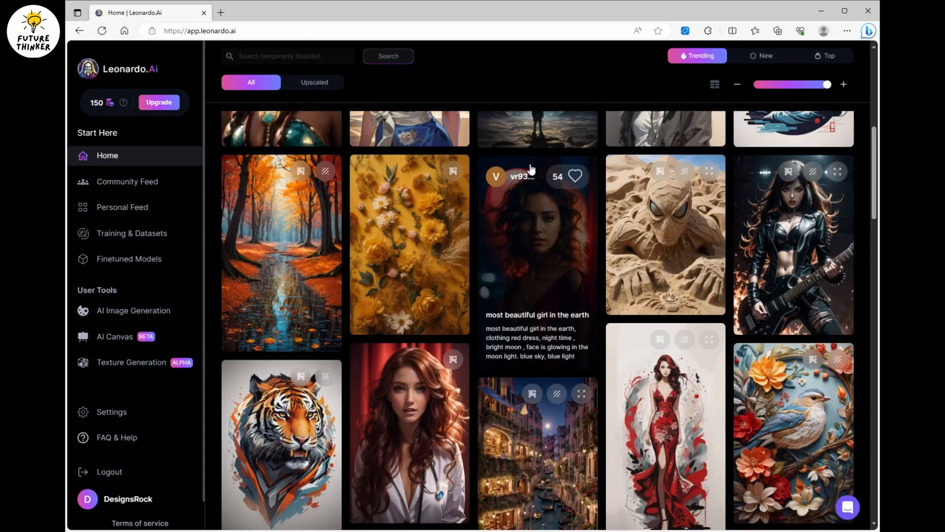
pyautogui.click(541, 393)
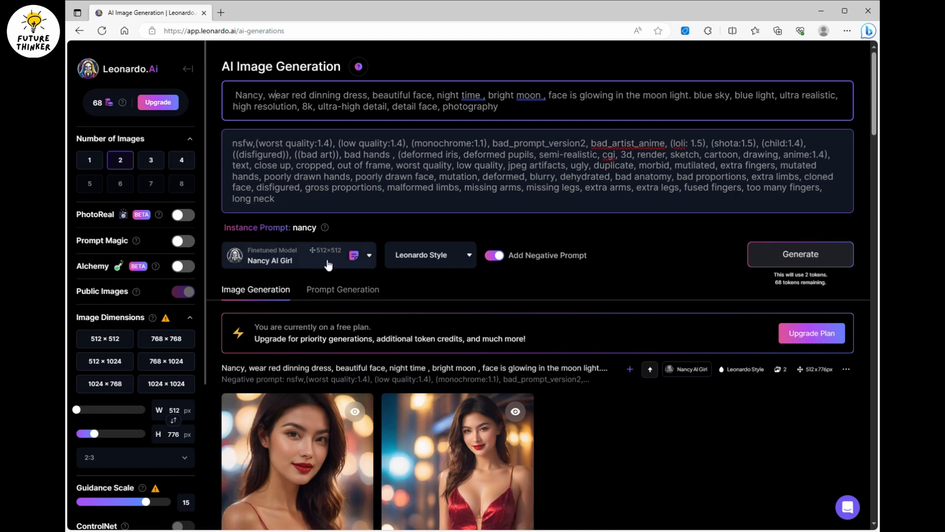
# Select the custom Nancy AI Girl model from your own finetuned models, view its details and choose to generate with it.
pyautogui.click(340, 264)
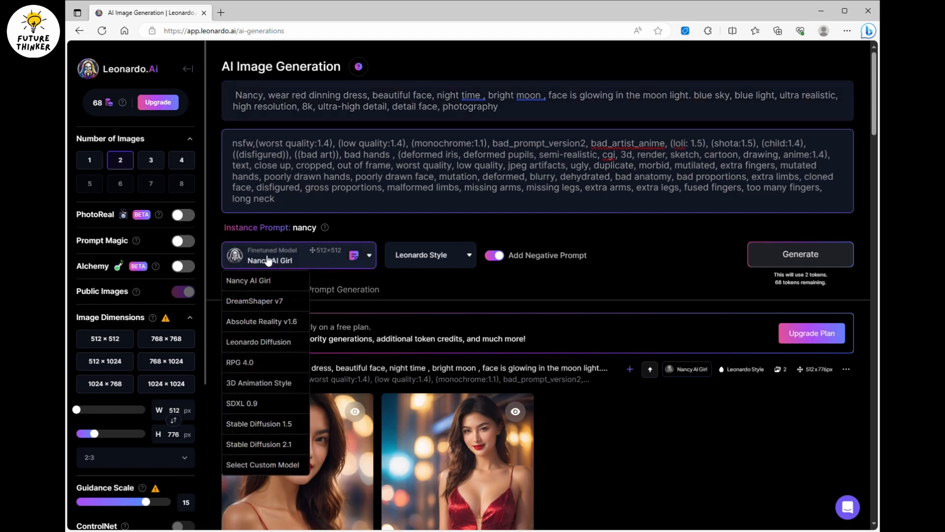
pyautogui.click(253, 463)
pyautogui.click(211, 137)
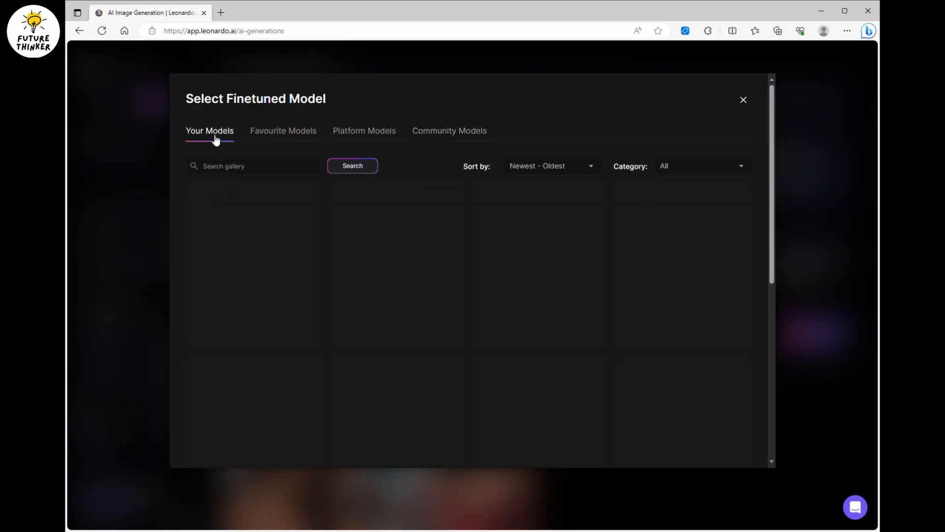
pyautogui.moveTo(263, 217)
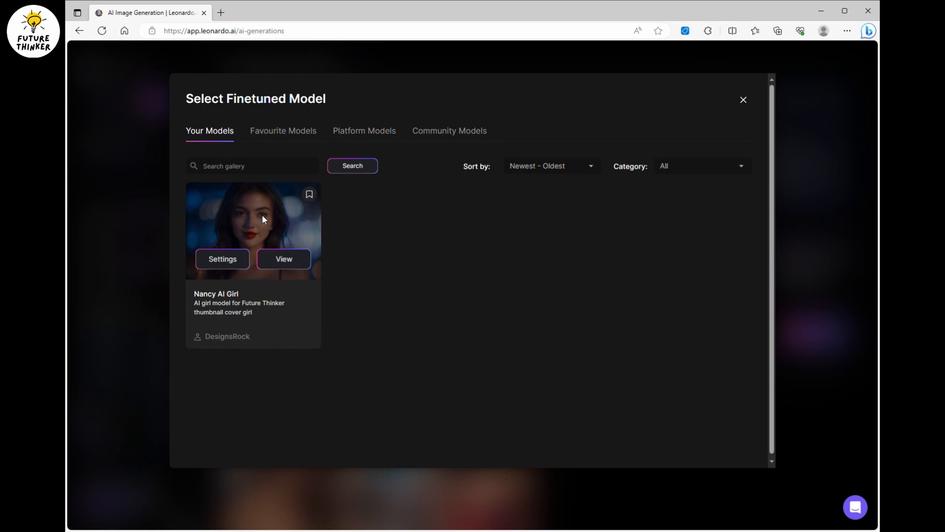
pyautogui.click(282, 261)
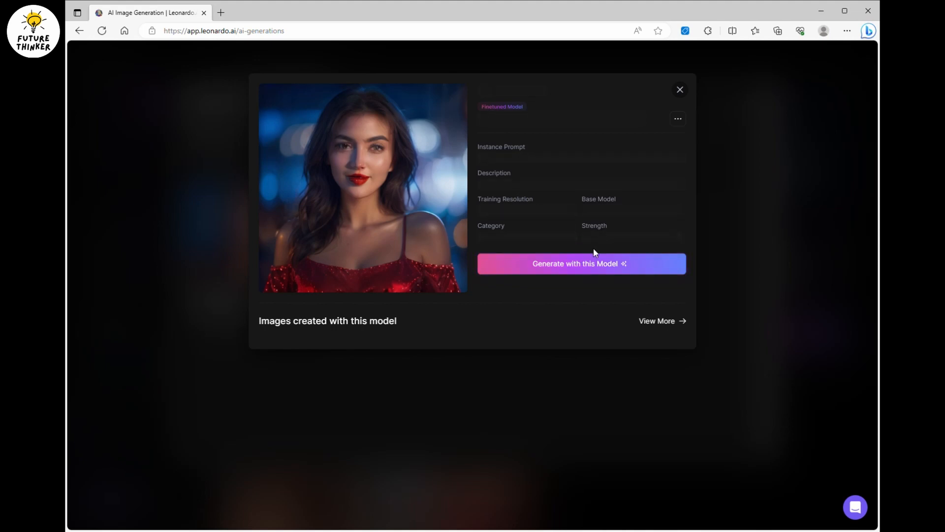
pyautogui.click(597, 269)
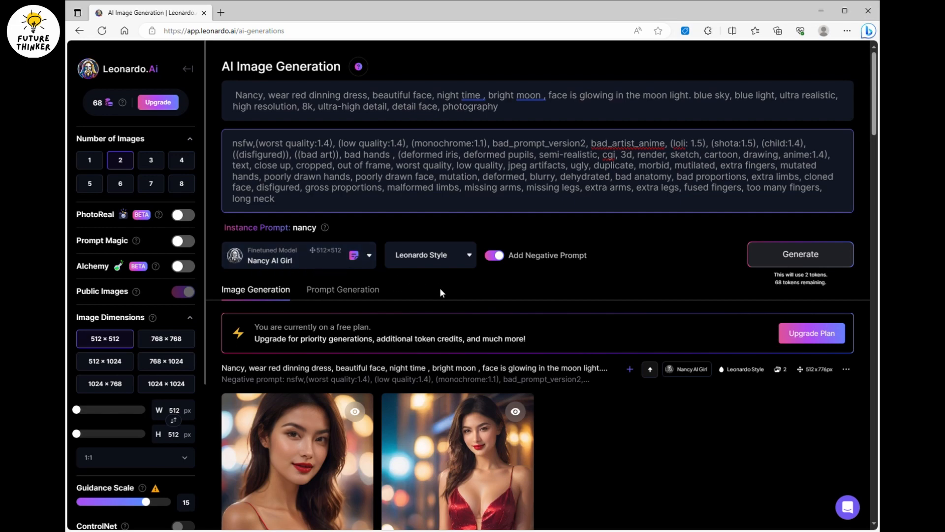
# Replace "red" with "elegant" in the prompt's dress description and generate the images.
pyautogui.scroll(-5, 379, 291)
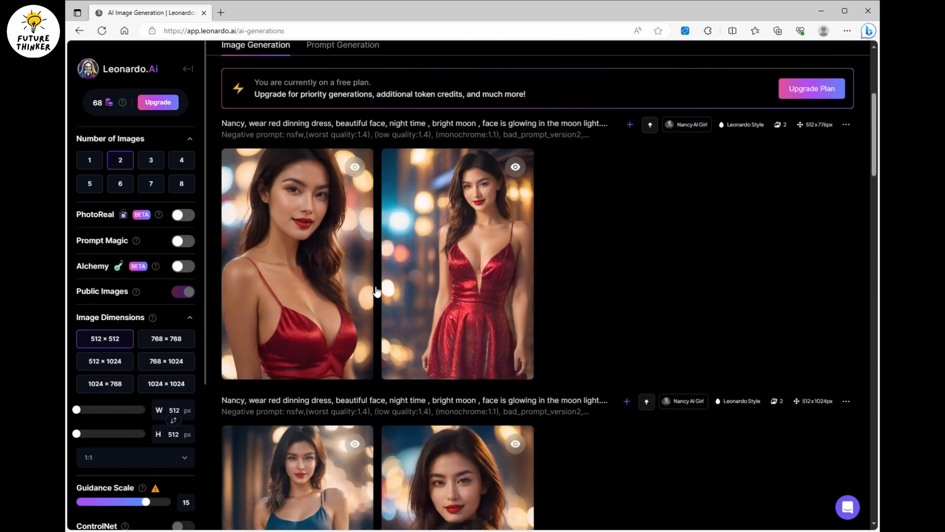
pyautogui.scroll(5, 382, 290)
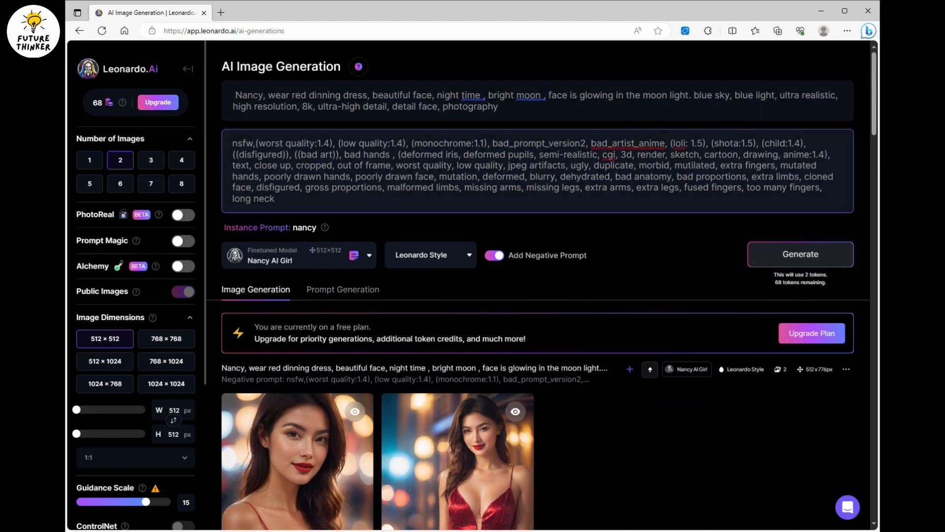
pyautogui.doubleClick(303, 95)
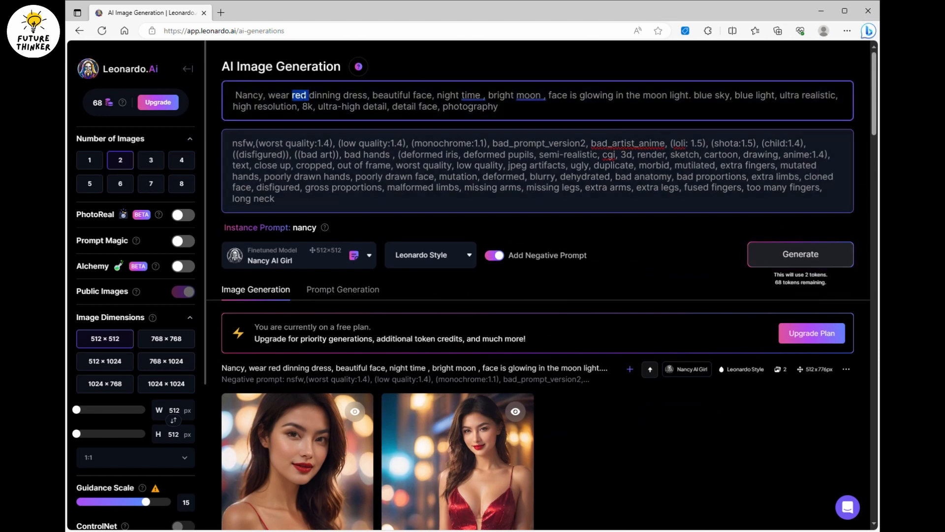
pyautogui.press('BackSpace')
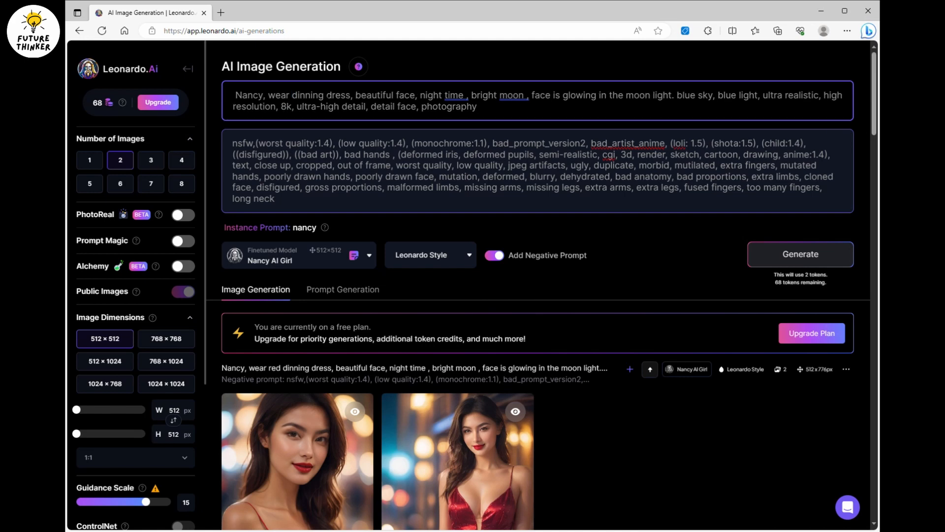
pyautogui.write('ele')
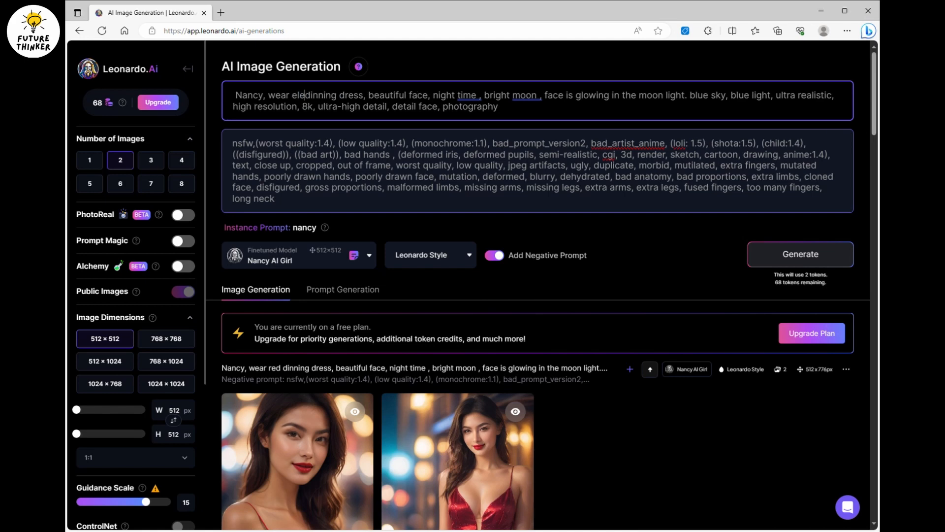
pyautogui.write('gant')
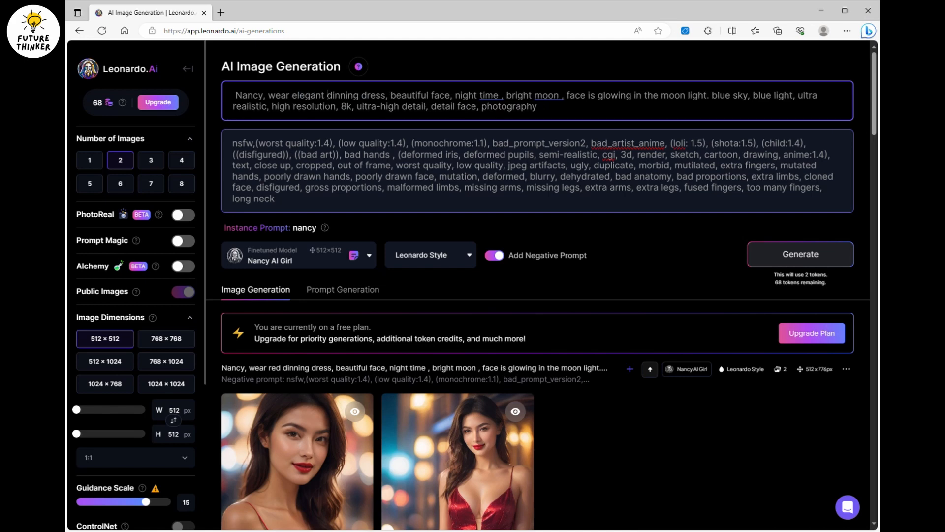
pyautogui.click(790, 260)
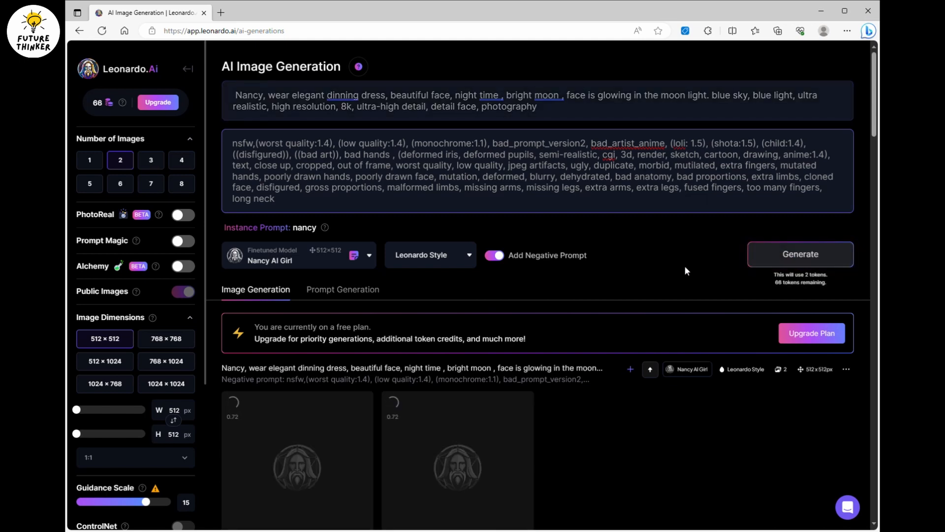
# Wait for the elegant-dress generation, view both of its images enlarged and close the preview.
pyautogui.scroll(-5, 476, 137)
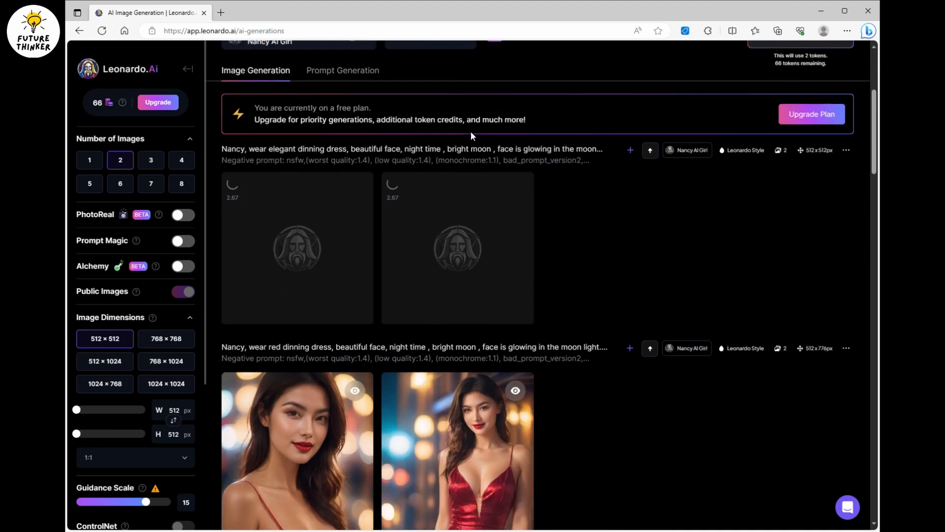
pyautogui.scroll(4, 477, 137)
pyautogui.scroll(1, 542, 284)
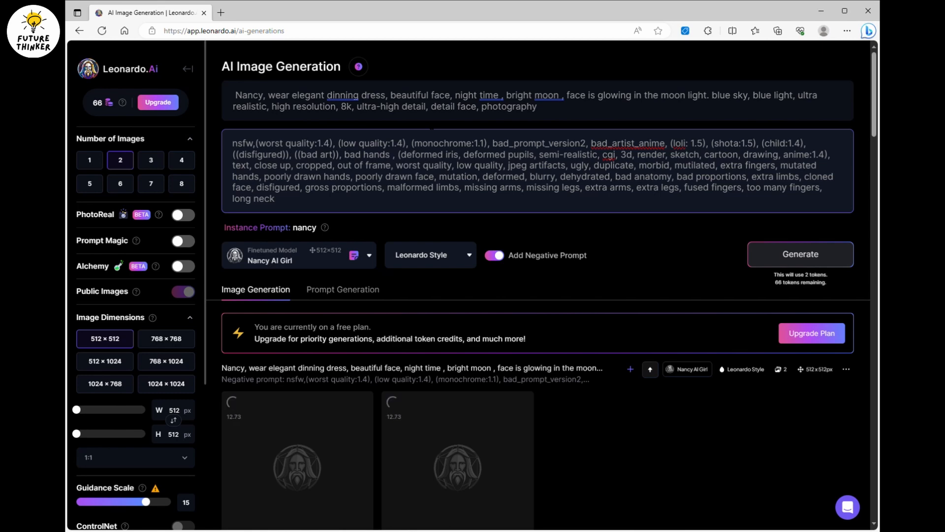
pyautogui.scroll(-5, 522, 182)
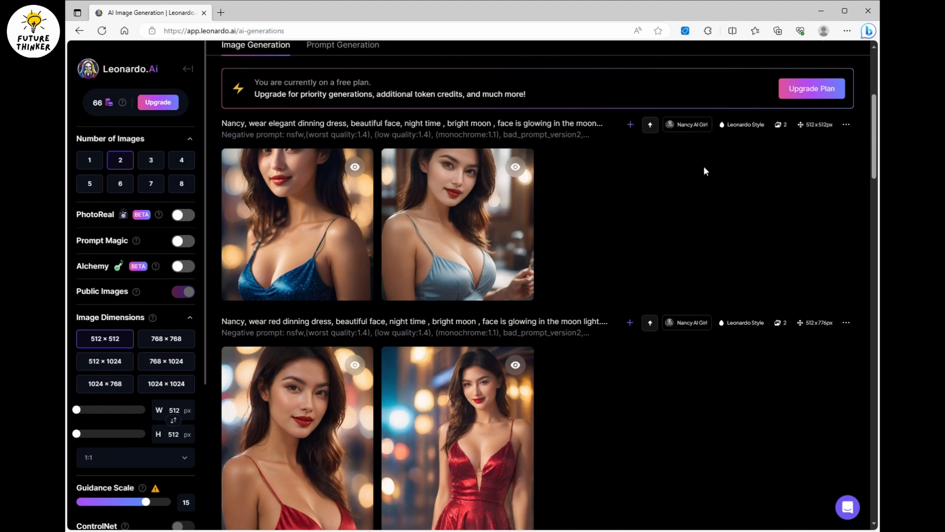
pyautogui.click(473, 212)
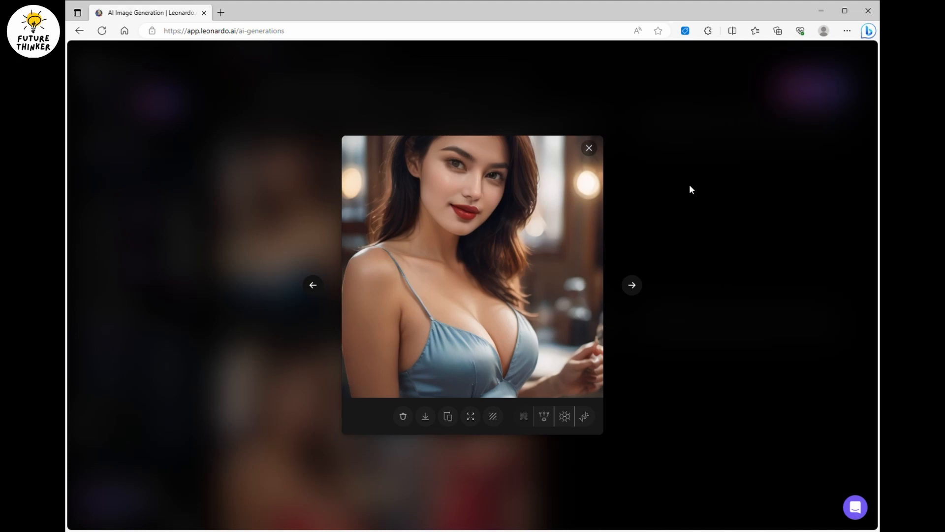
pyautogui.press('Left')
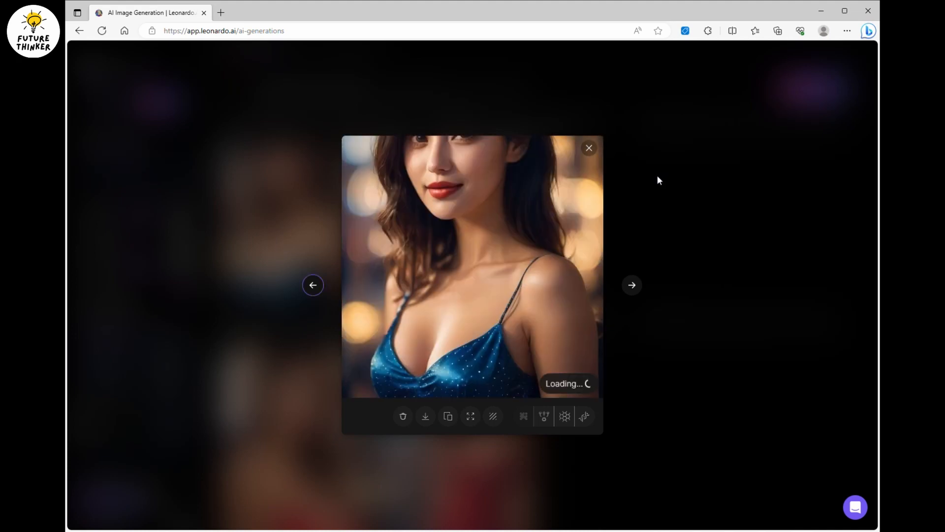
pyautogui.press('Right')
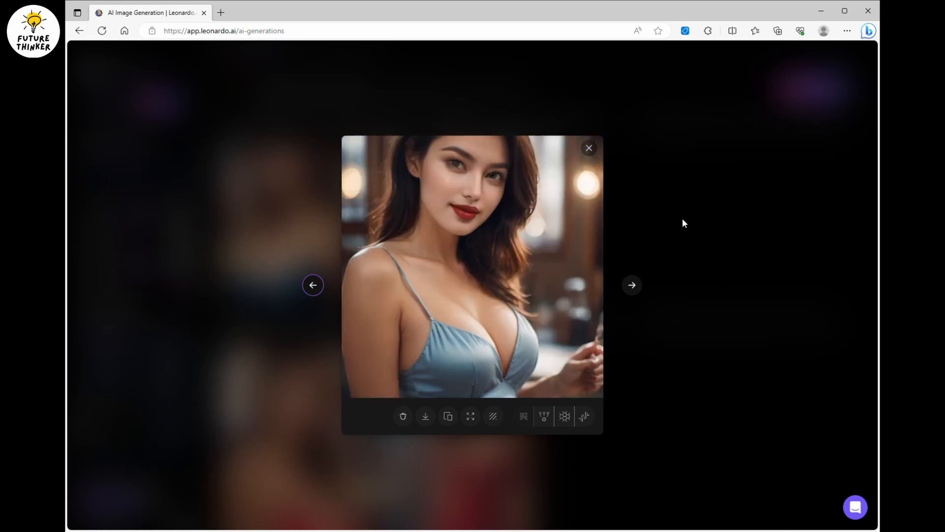
pyautogui.press('Escape')
# Set the image aspect ratio to 2:3 and generate the elegant-dress images again.
pyautogui.scroll(3, 682, 224)
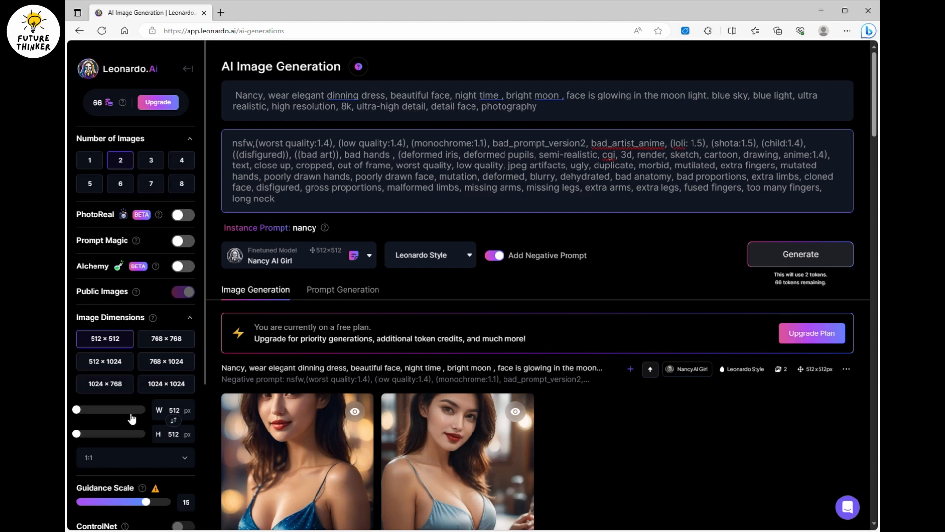
pyautogui.click(138, 454)
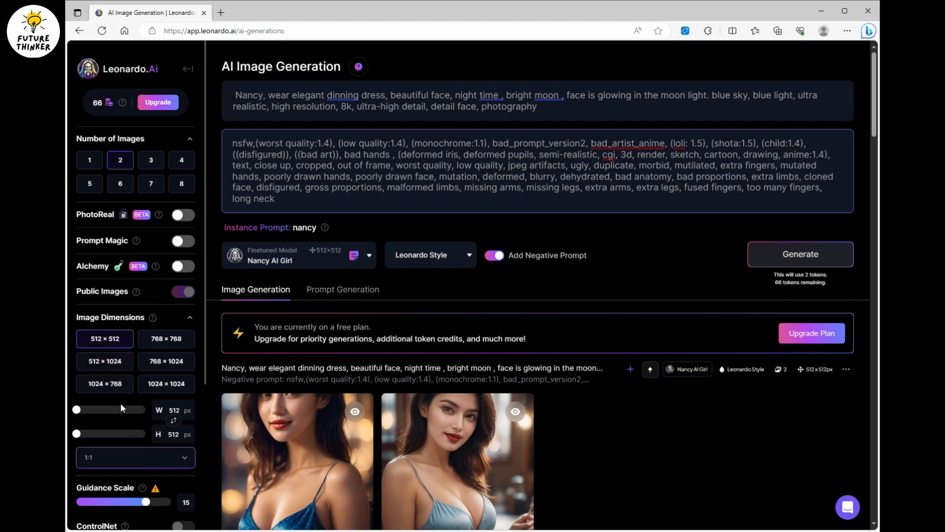
pyautogui.press('Down')
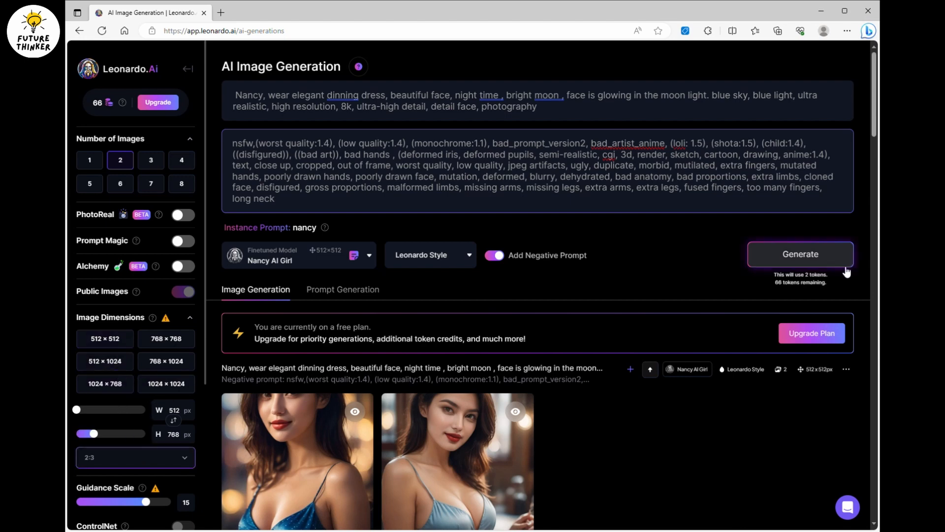
pyautogui.click(800, 255)
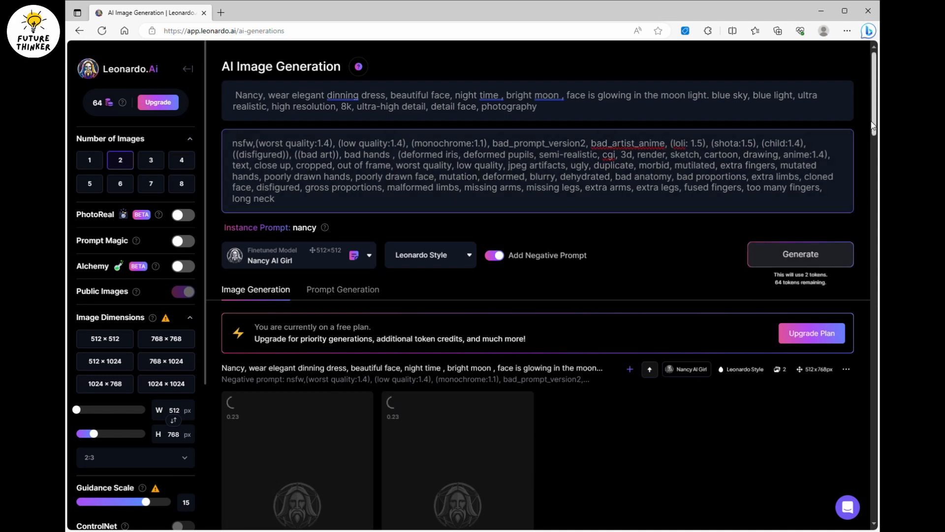
# View both new 2:3 images enlarged one after the other and close the preview.
pyautogui.moveTo(874, 129); pyautogui.dragTo(872, 166)
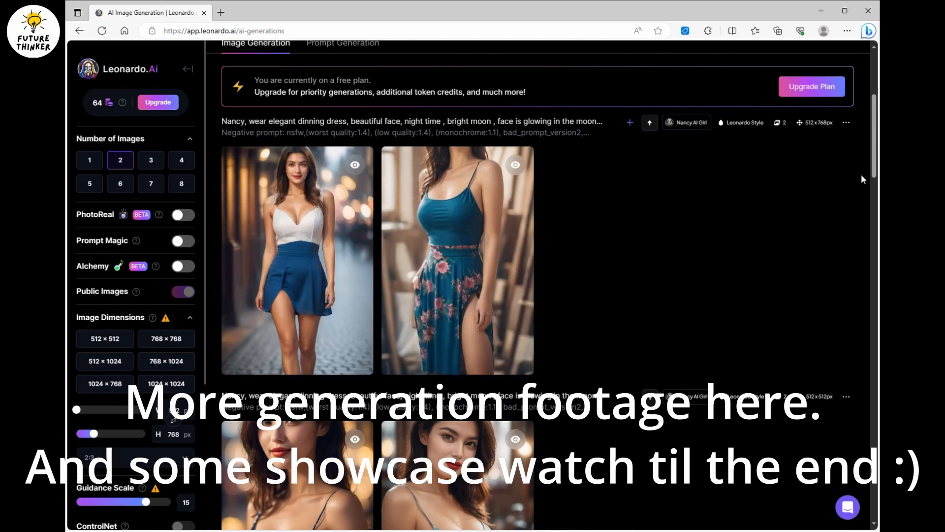
pyautogui.click(327, 222)
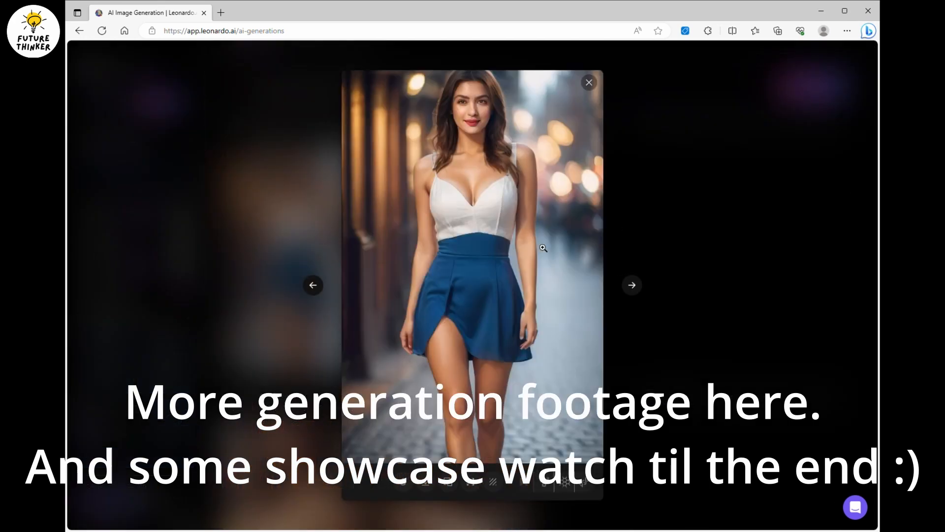
pyautogui.click(632, 286)
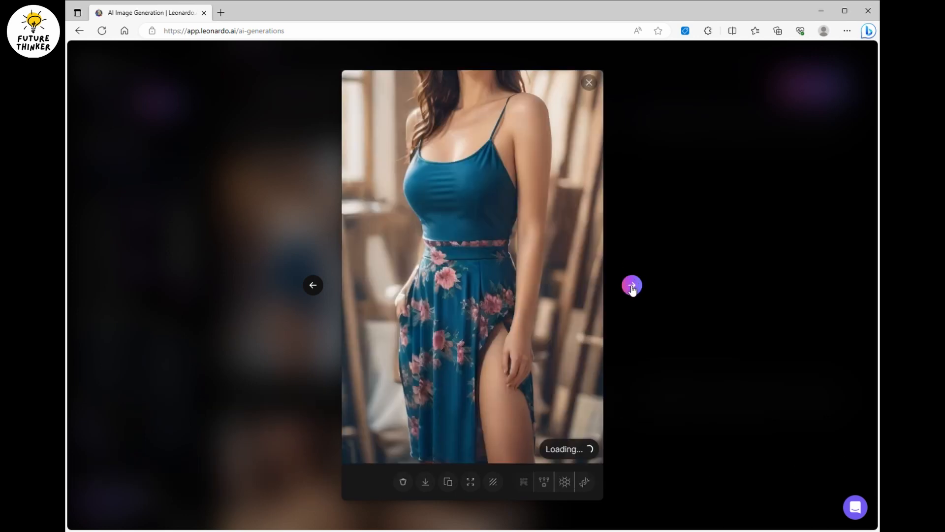
pyautogui.click(676, 245)
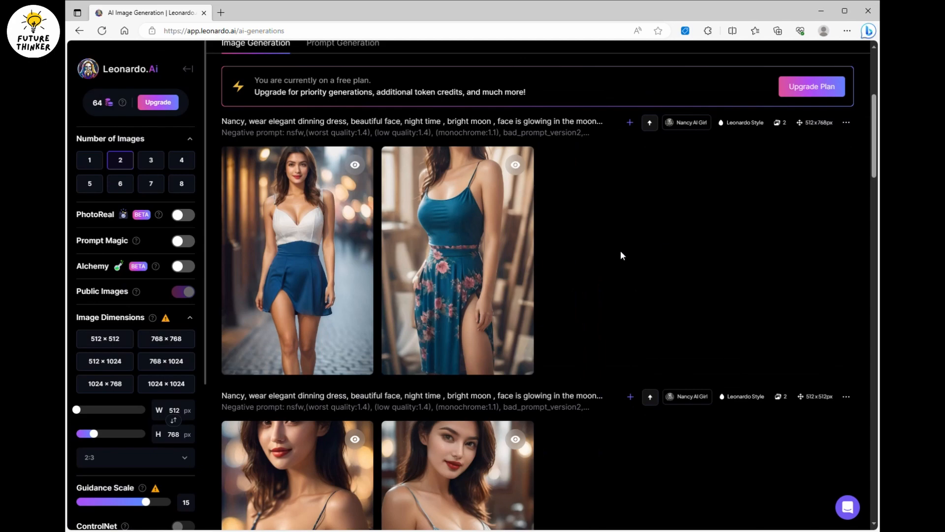
# Append ", face focus on camera" to the end of the prompt and generate the images.
pyautogui.scroll(5, 620, 255)
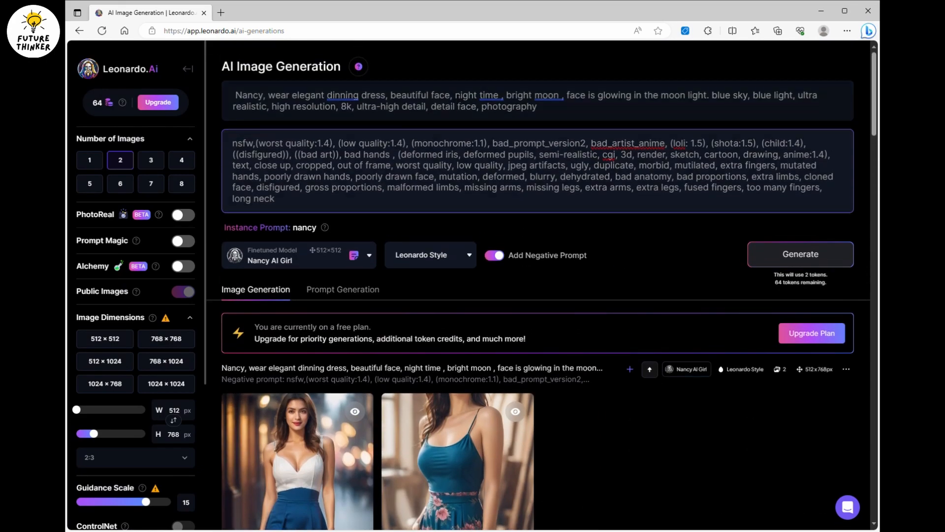
pyautogui.click(575, 114)
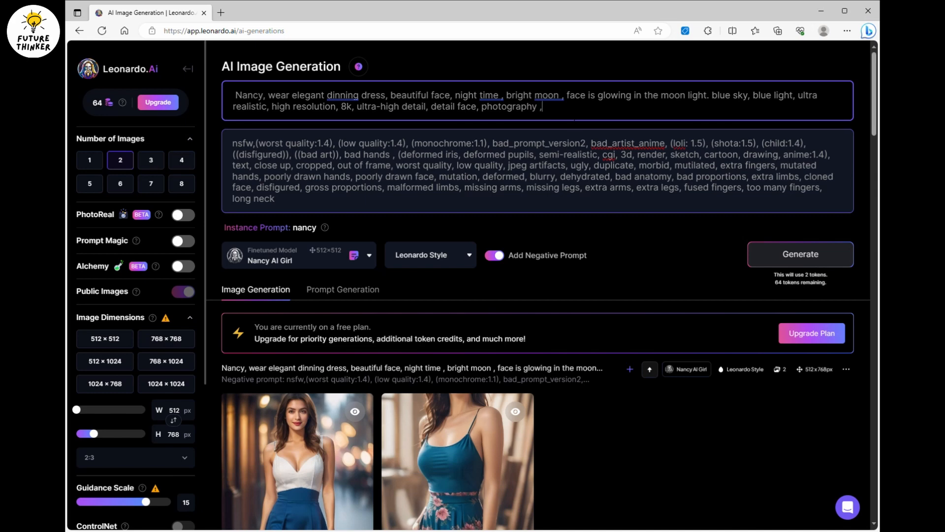
pyautogui.write('face focus on cam')
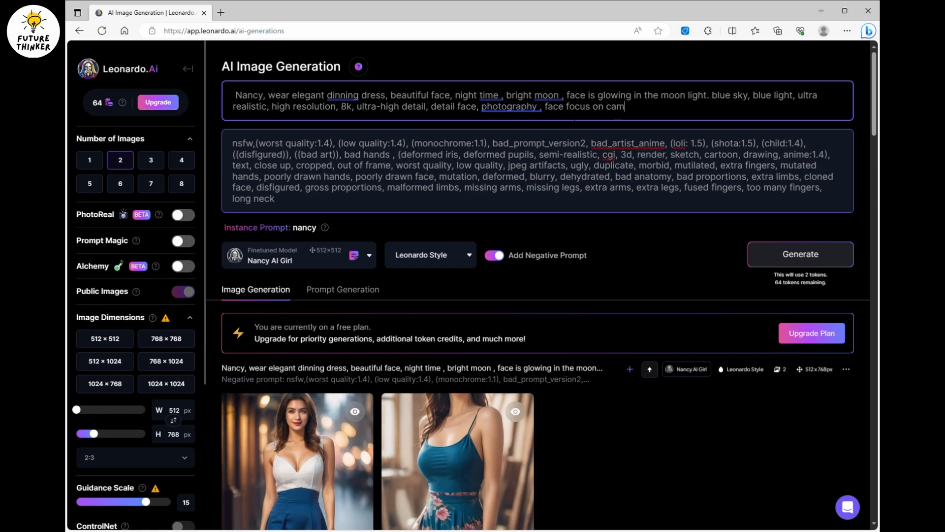
pyautogui.write('era')
pyautogui.click(819, 254)
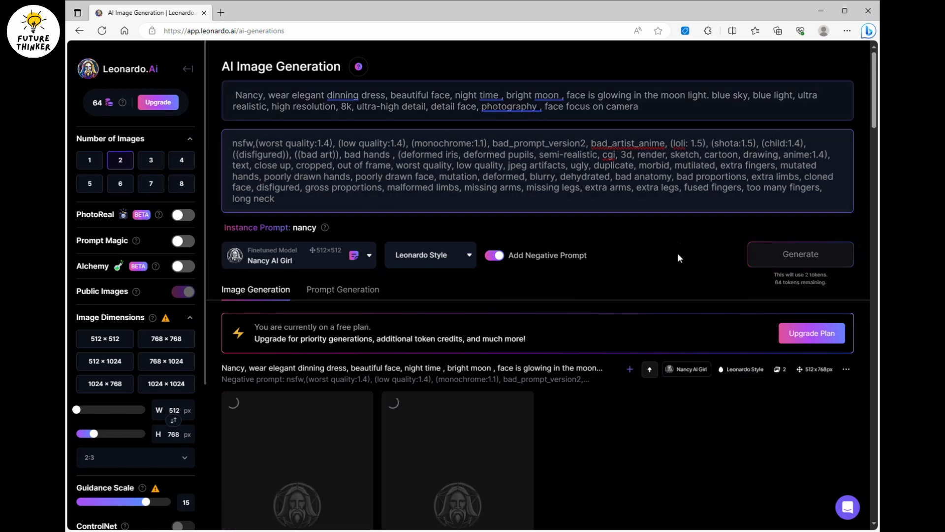
# Wait for the face-focused generation and open the second of its images enlarged.
pyautogui.scroll(-1, 678, 243)
pyautogui.scroll(-5, 678, 243)
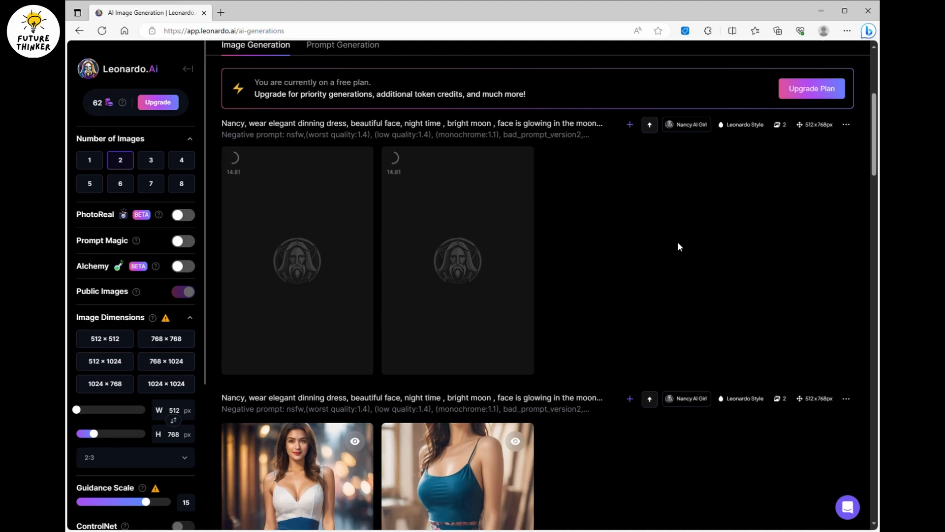
pyautogui.click(846, 125)
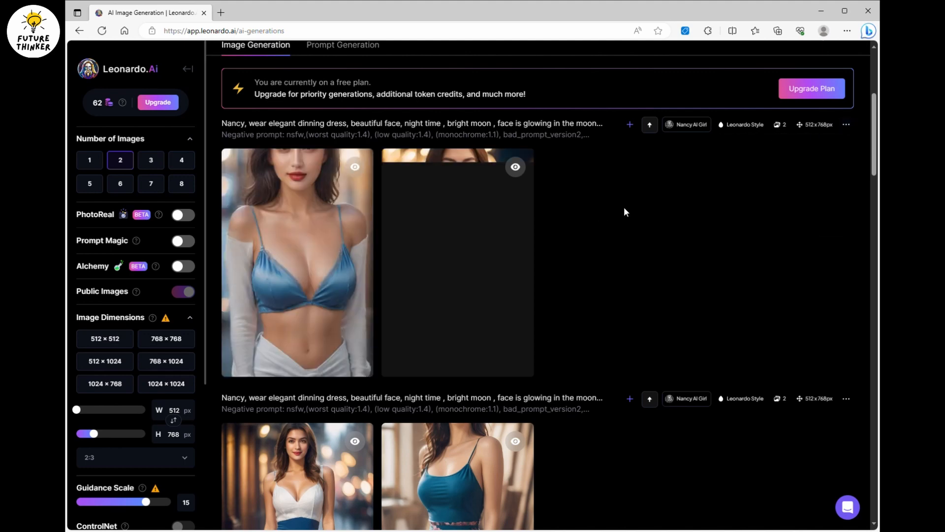
pyautogui.click(494, 212)
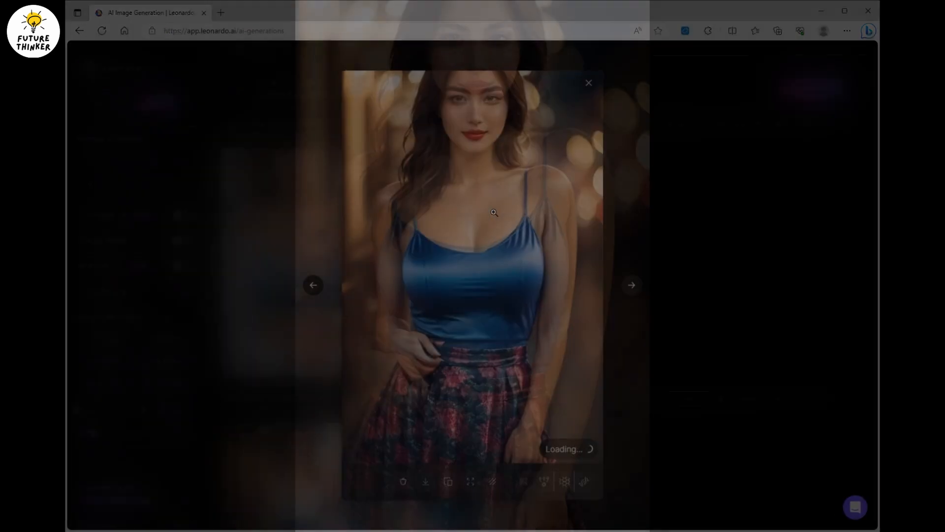